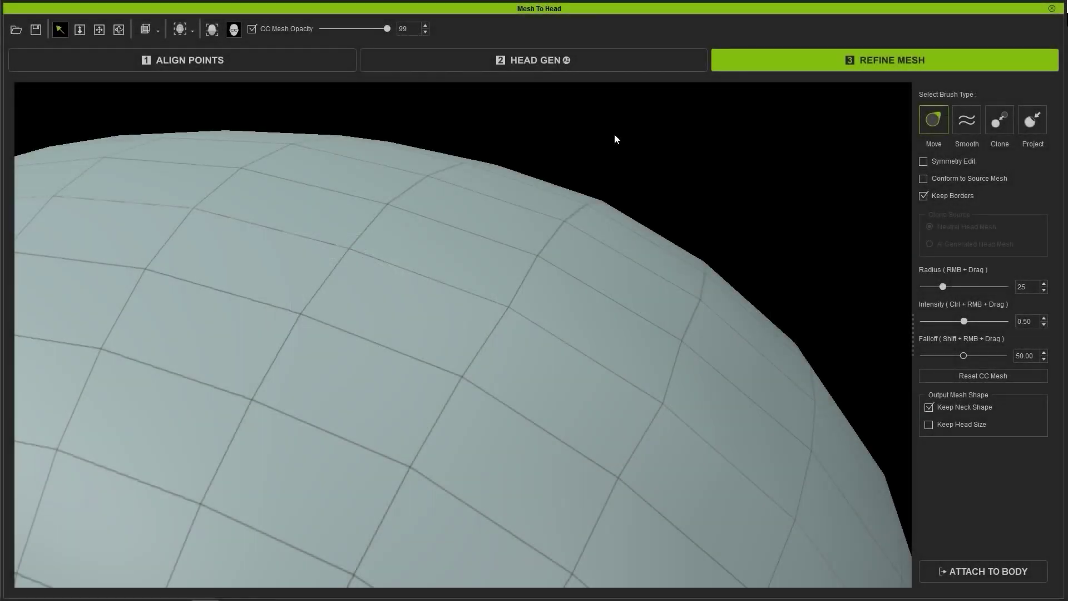
- Nudge several vertices on the upper skull with the Move brush at radius 25 and intensity 0.50
{"action": "mouse_move", "coordinate": [356, 245]}
{"action": "left_mouse_down"}
{"action": "mouse_move", "coordinate": [356, 406]}
{"action": "mouse_move", "coordinate": [341, 78]}
{"action": "mouse_move", "coordinate": [367, 402]}
{"action": "mouse_move", "coordinate": [366, 246]}
{"action": "left_mouse_up"}
{"action": "mouse_move", "coordinate": [514, 307]}
{"action": "left_mouse_down"}
{"action": "mouse_move", "coordinate": [465, 522]}
{"action": "mouse_move", "coordinate": [476, 167]}
{"action": "mouse_move", "coordinate": [504, 340]}
{"action": "left_mouse_up"}
{"action": "mouse_move", "coordinate": [532, 306]}
{"action": "left_mouse_down"}
{"action": "mouse_move", "coordinate": [586, 159]}
{"action": "mouse_move", "coordinate": [508, 306]}
{"action": "left_mouse_up"}
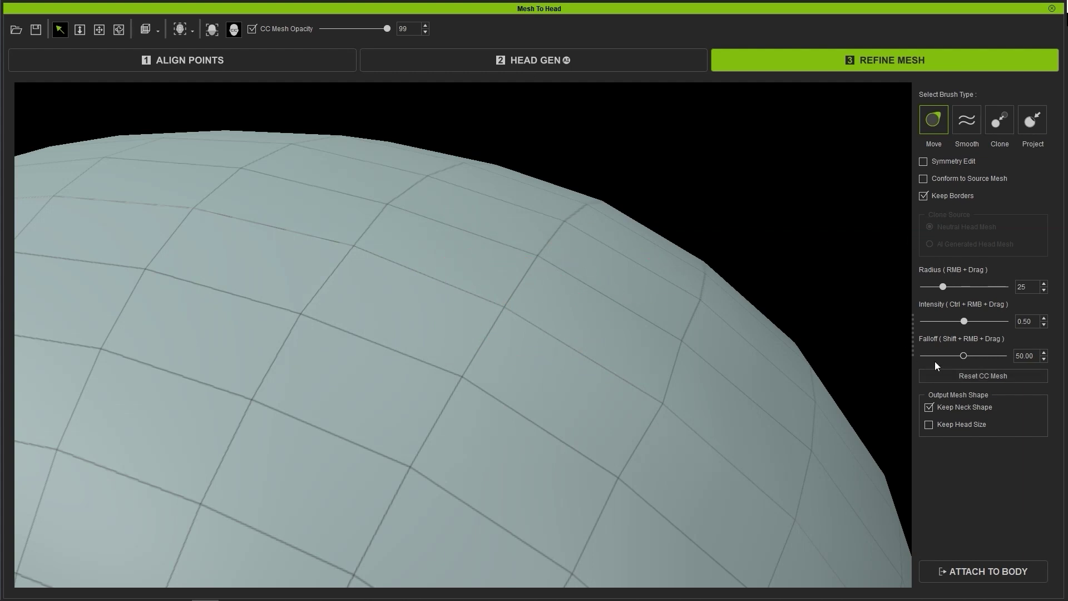
- Set the Move brush to radius 40, intensity 0.64 and falloff 47.88
{"action": "mouse_move", "coordinate": [410, 255]}
{"action": "right_mouse_down"}
{"action": "mouse_move", "coordinate": [553, 229]}
{"action": "mouse_move", "coordinate": [381, 269]}
{"action": "mouse_move", "coordinate": [599, 232]}
{"action": "mouse_move", "coordinate": [456, 248]}
{"action": "right_mouse_up"}
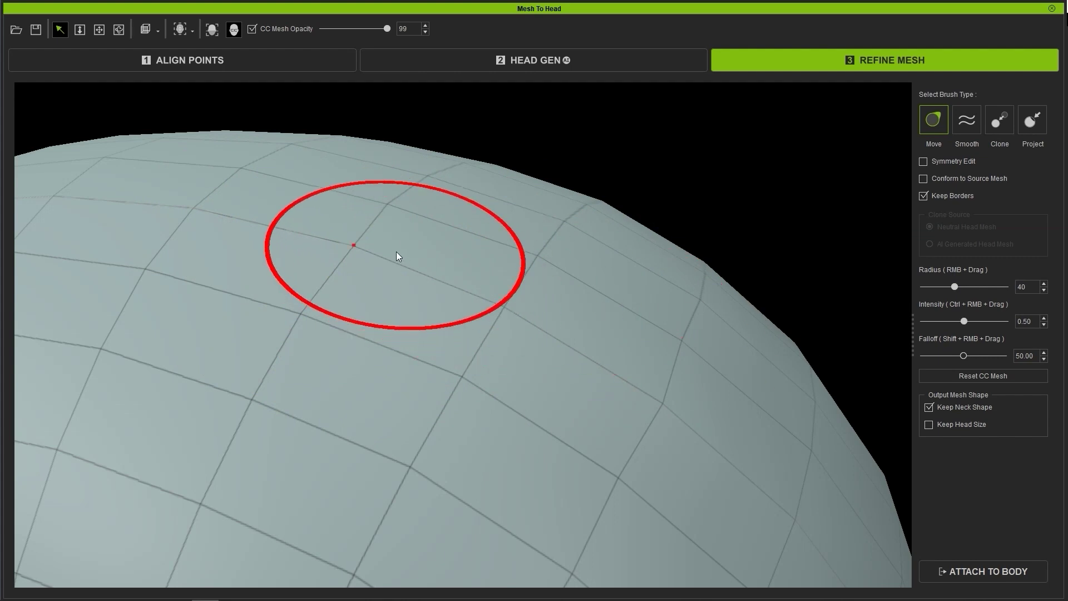
{"action": "right_click_drag", "start_coordinate": [398, 255], "coordinate": [457, 422], "text": "ctrl"}
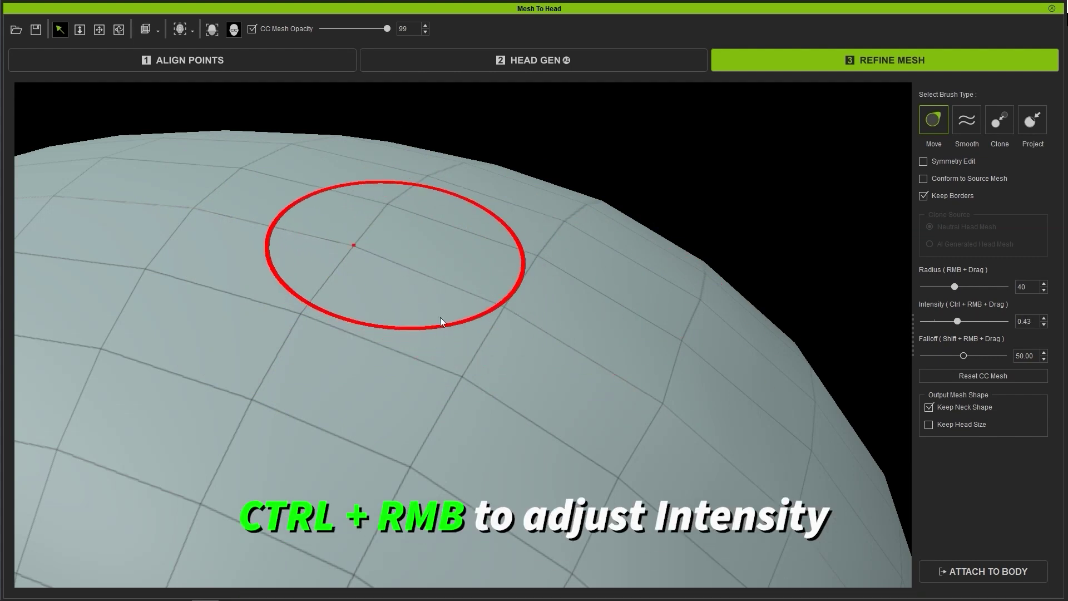
{"action": "right_click_drag", "start_coordinate": [440, 318], "coordinate": [430, 369], "text": "ctrl"}
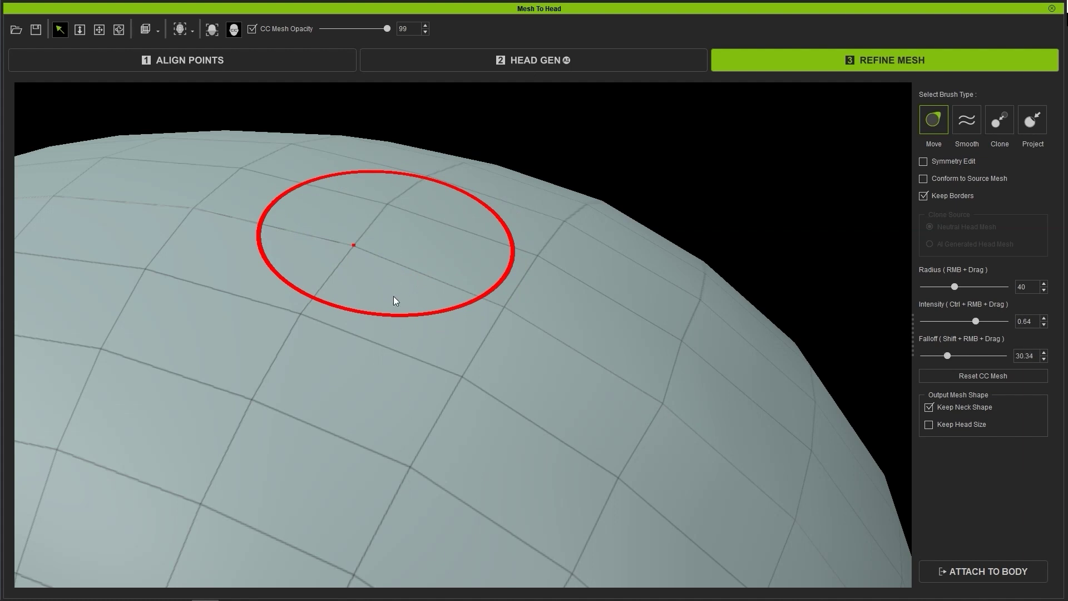
{"action": "right_click_drag", "start_coordinate": [378, 376], "coordinate": [355, 232], "text": "shift"}
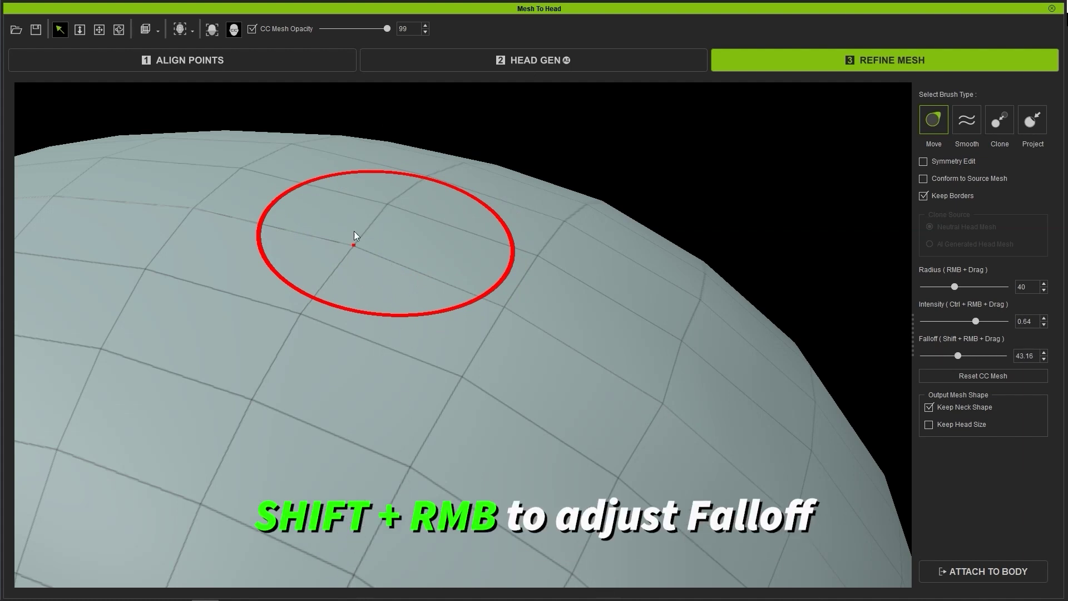
- Try pulling the skull vertices downward with the resized Move brush, and undo the displacement
{"action": "left_click_drag", "start_coordinate": [353, 243], "coordinate": [362, 443]}
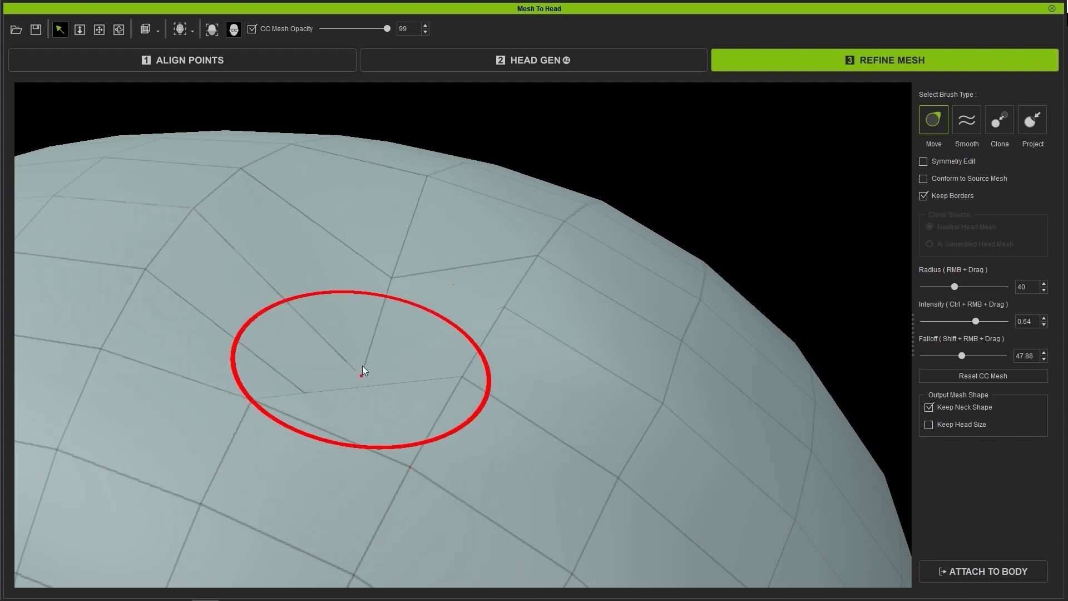
{"action": "key", "text": "ctrl+z"}
{"action": "mouse_move", "coordinate": [353, 315]}
{"action": "left_mouse_down"}
{"action": "mouse_move", "coordinate": [331, 105]}
{"action": "mouse_move", "coordinate": [348, 205]}
{"action": "mouse_move", "coordinate": [359, 500]}
{"action": "mouse_move", "coordinate": [322, 185]}
{"action": "mouse_move", "coordinate": [340, 337]}
{"action": "left_mouse_up"}
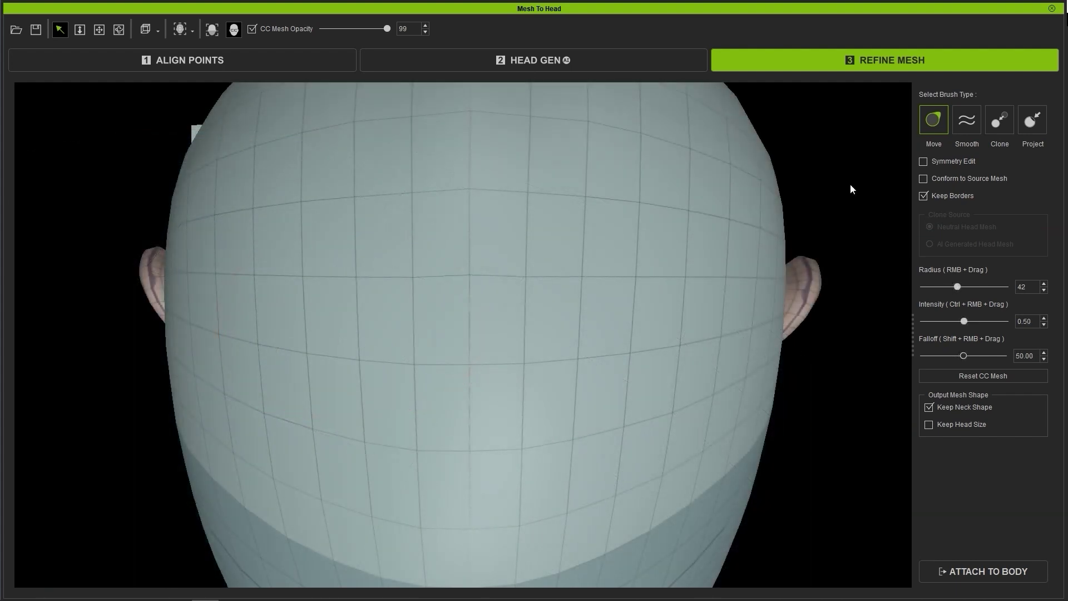
- Turn on Symmetry Edit, try a mirrored Move stroke at radius 26 on the back of the head, and undo it
{"action": "scroll", "coordinate": [532, 232], "scroll_direction": "up", "scroll_amount": 5}
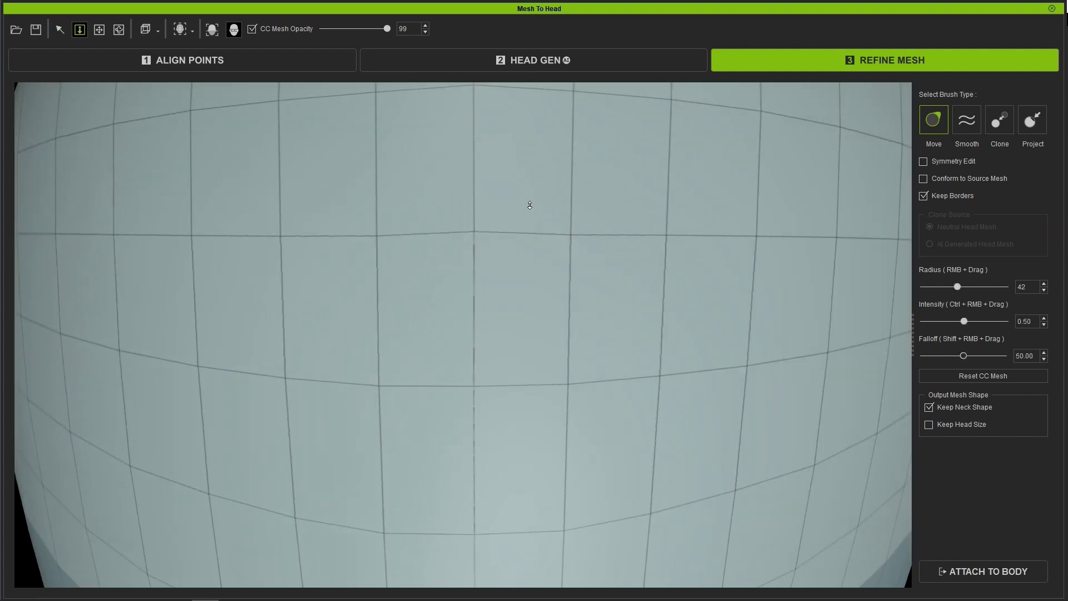
{"action": "middle_click_drag", "start_coordinate": [530, 205], "coordinate": [518, 260]}
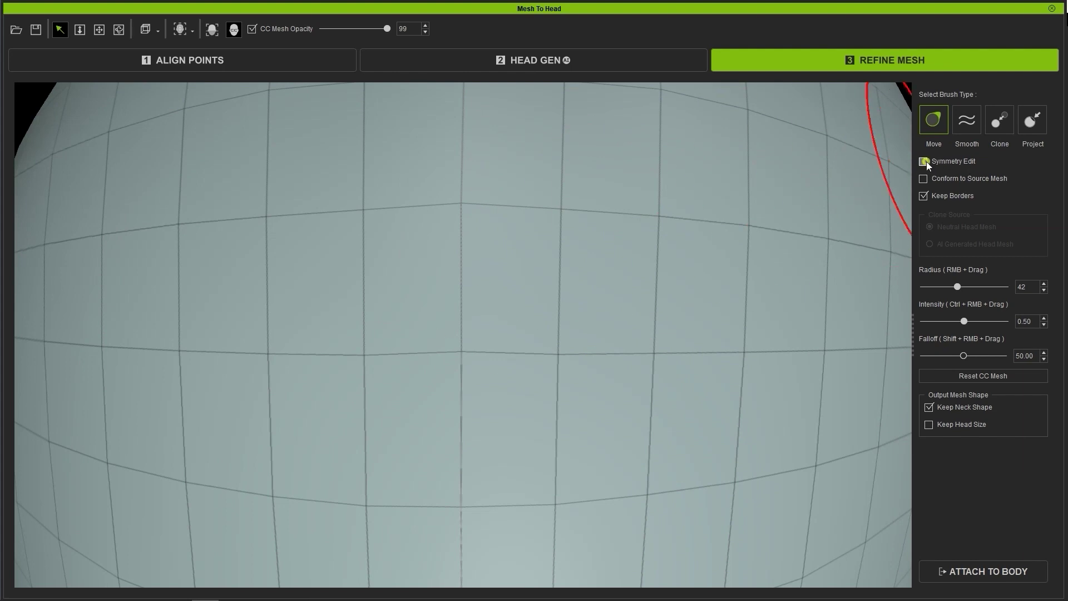
{"action": "left_click_drag", "start_coordinate": [957, 287], "coordinate": [946, 286]}
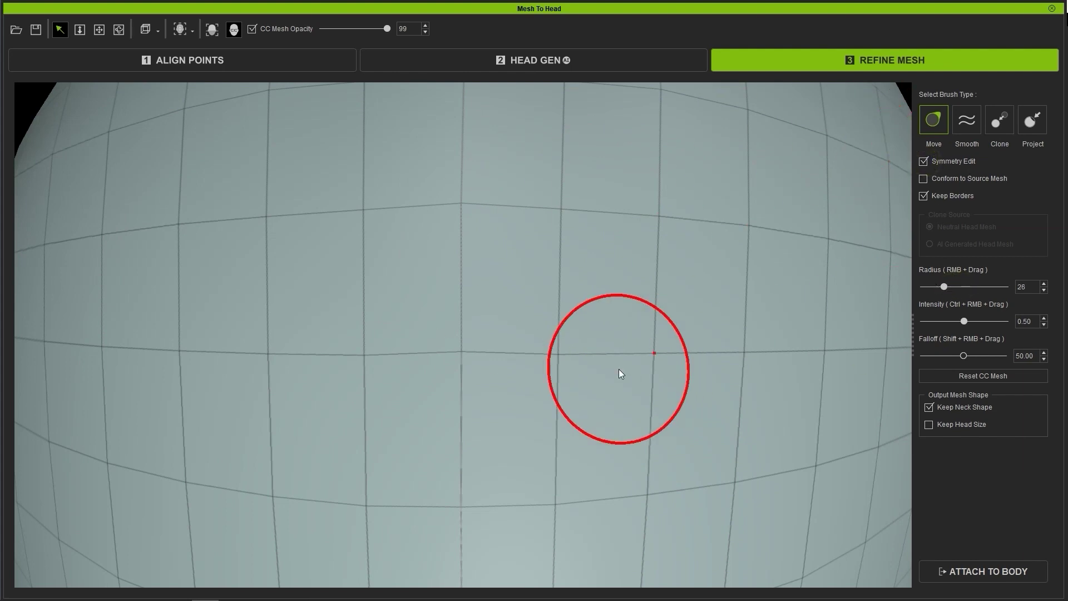
{"action": "mouse_move", "coordinate": [642, 360]}
{"action": "left_mouse_down"}
{"action": "mouse_move", "coordinate": [750, 358]}
{"action": "mouse_move", "coordinate": [570, 362]}
{"action": "mouse_move", "coordinate": [673, 373]}
{"action": "mouse_move", "coordinate": [665, 460]}
{"action": "mouse_move", "coordinate": [664, 384]}
{"action": "mouse_move", "coordinate": [661, 452]}
{"action": "left_mouse_up"}
{"action": "key", "text": "ctrl+z"}
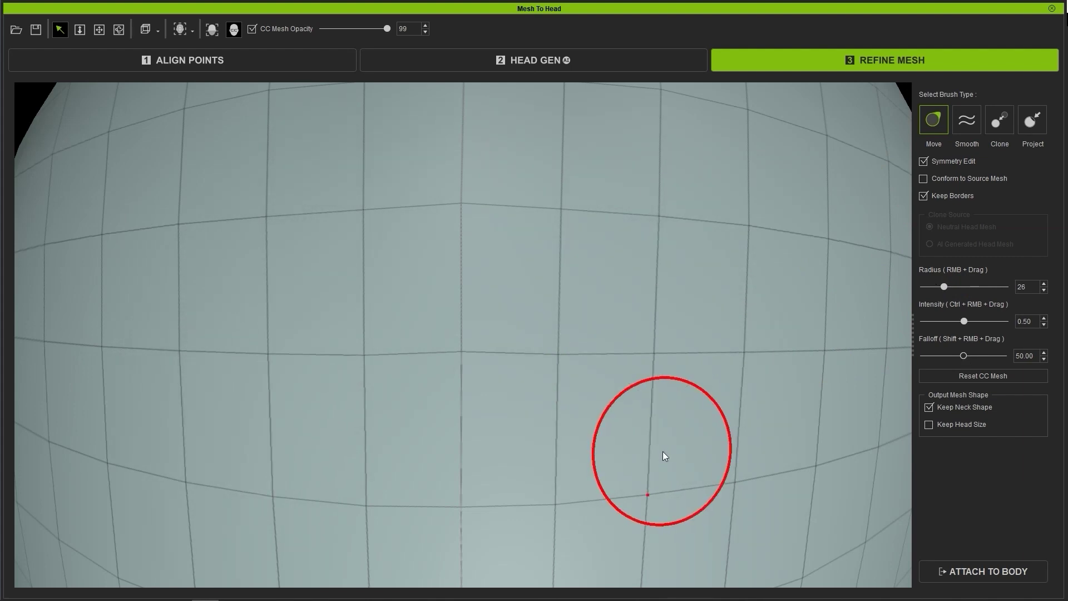
- Turn off Symmetry Edit and move the vertices on one side of the back of the head upward
{"action": "left_click", "coordinate": [925, 162]}
{"action": "mouse_move", "coordinate": [657, 350]}
{"action": "left_mouse_down"}
{"action": "mouse_move", "coordinate": [644, 551]}
{"action": "mouse_move", "coordinate": [661, 275]}
{"action": "left_mouse_up"}
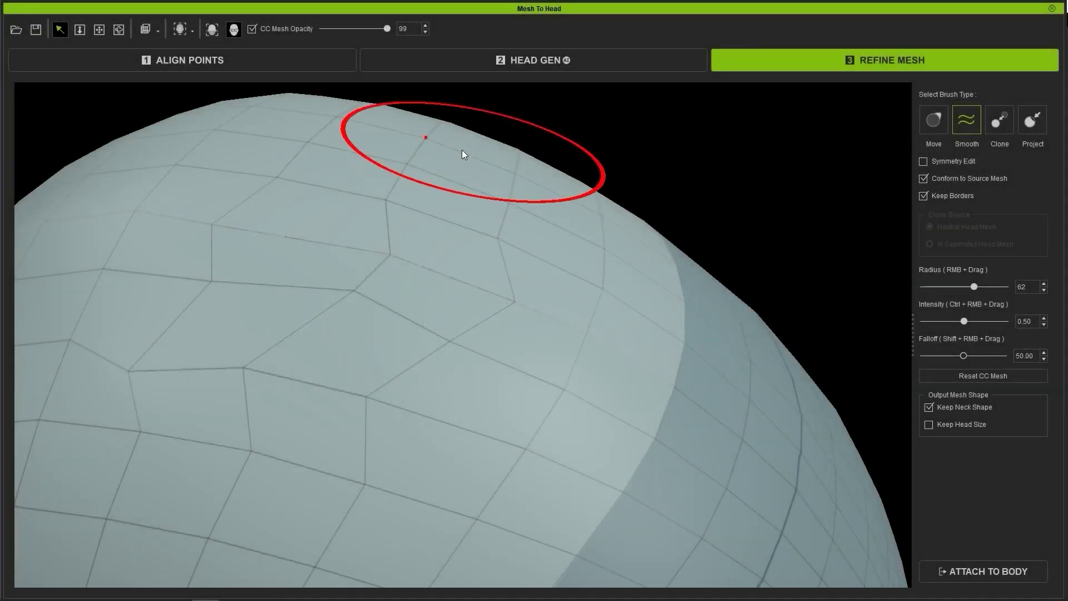
- Smooth the distorted crown at radius 62 with Conform to Source Mesh on, and undo the smoothing
{"action": "mouse_move", "coordinate": [299, 157]}
{"action": "left_mouse_down"}
{"action": "mouse_move", "coordinate": [195, 369]}
{"action": "mouse_move", "coordinate": [336, 248]}
{"action": "mouse_move", "coordinate": [456, 236]}
{"action": "mouse_move", "coordinate": [357, 431]}
{"action": "mouse_move", "coordinate": [444, 173]}
{"action": "mouse_move", "coordinate": [217, 409]}
{"action": "mouse_move", "coordinate": [585, 194]}
{"action": "mouse_move", "coordinate": [480, 432]}
{"action": "mouse_move", "coordinate": [744, 173]}
{"action": "left_mouse_up"}
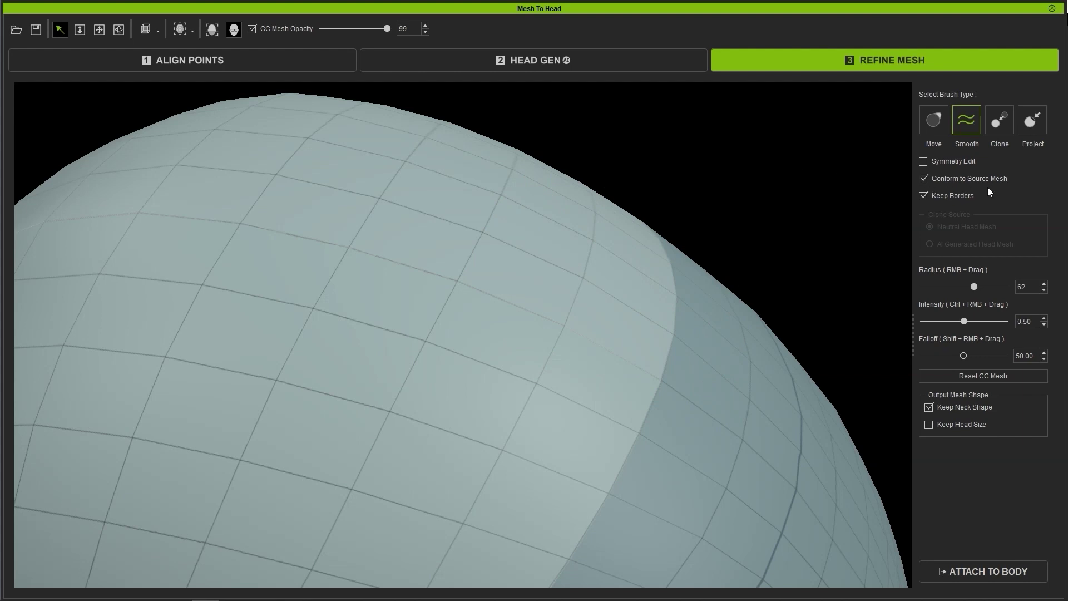
{"action": "key", "text": "ctrl+z"}
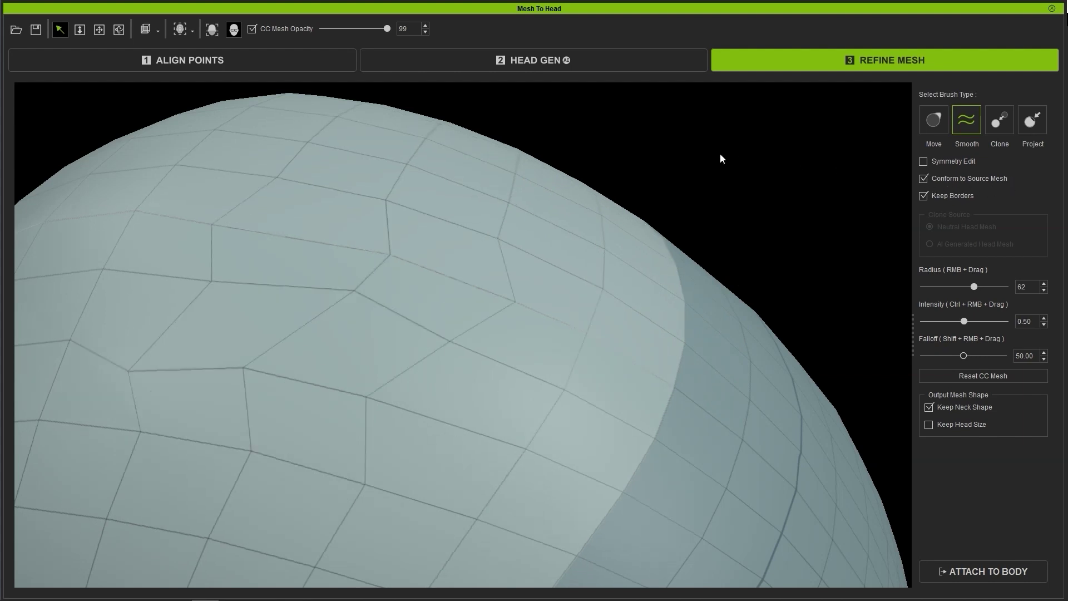
- Turn off Conform to Source Mesh and smooth the distorted crown with the Smooth brush at radius 62
{"action": "scroll", "coordinate": [776, 206], "scroll_direction": "down", "scroll_amount": 5}
{"action": "scroll", "coordinate": [579, 183], "scroll_direction": "up", "scroll_amount": 3}
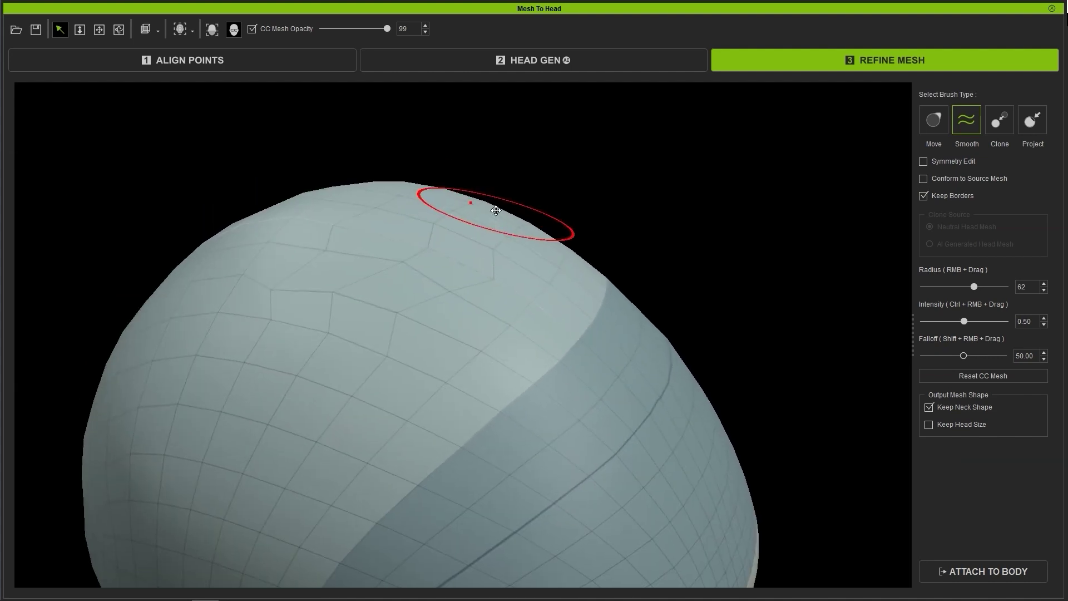
{"action": "middle_click_drag", "start_coordinate": [454, 260], "coordinate": [563, 174]}
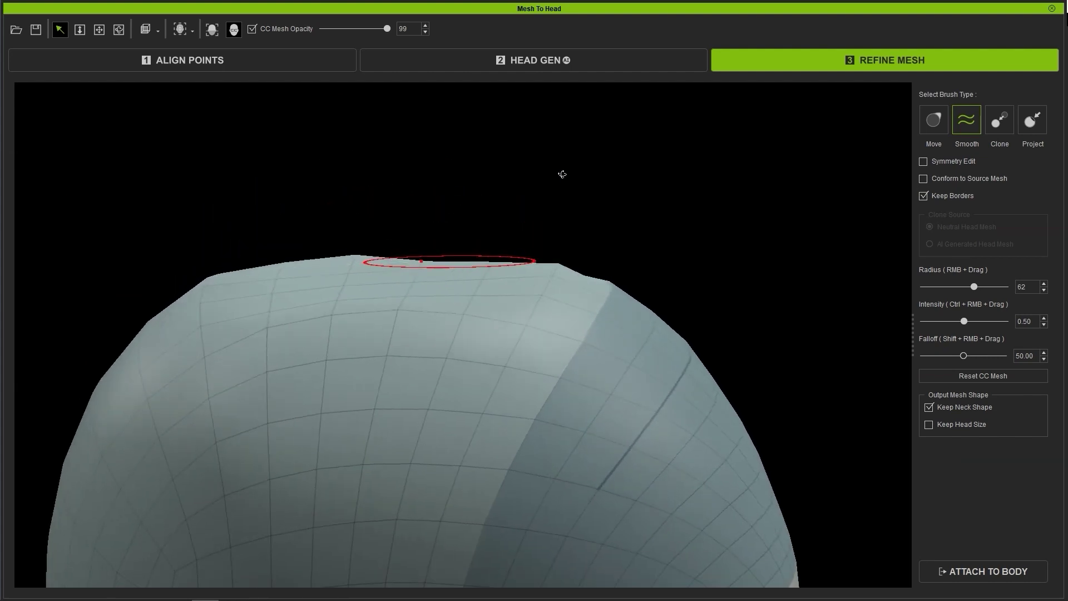
{"action": "mouse_move", "coordinate": [473, 245]}
{"action": "middle_mouse_down"}
{"action": "mouse_move", "coordinate": [534, 301]}
{"action": "mouse_move", "coordinate": [350, 272]}
{"action": "mouse_move", "coordinate": [755, 269]}
{"action": "middle_mouse_up"}
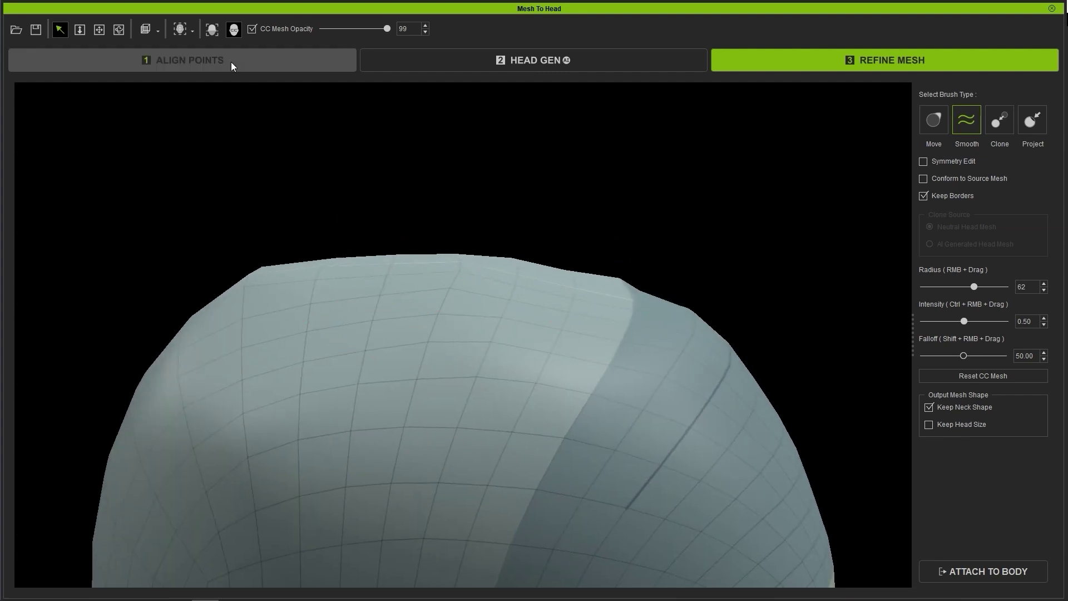
- Show the source mesh and examine the smoothed crown against it from several angles
{"action": "left_click", "coordinate": [212, 30]}
{"action": "middle_click_drag", "start_coordinate": [551, 248], "coordinate": [300, 272]}
{"action": "mouse_move", "coordinate": [356, 298]}
{"action": "left_mouse_down"}
{"action": "mouse_move", "coordinate": [343, 301]}
{"action": "mouse_move", "coordinate": [673, 305]}
{"action": "left_mouse_up"}
{"action": "middle_click_drag", "start_coordinate": [462, 189], "coordinate": [599, 182]}
{"action": "mouse_move", "coordinate": [317, 272]}
{"action": "left_mouse_down"}
{"action": "mouse_move", "coordinate": [503, 246]}
{"action": "mouse_move", "coordinate": [387, 315]}
{"action": "left_mouse_up"}
{"action": "middle_click_drag", "start_coordinate": [387, 315], "coordinate": [709, 312]}
{"action": "mouse_move", "coordinate": [535, 345]}
{"action": "left_mouse_down"}
{"action": "mouse_move", "coordinate": [279, 335]}
{"action": "mouse_move", "coordinate": [548, 388]}
{"action": "mouse_move", "coordinate": [333, 405]}
{"action": "left_mouse_up"}
{"action": "mouse_move", "coordinate": [332, 406]}
{"action": "middle_mouse_down"}
{"action": "mouse_move", "coordinate": [545, 272]}
{"action": "mouse_move", "coordinate": [623, 267]}
{"action": "middle_mouse_up"}
{"action": "mouse_move", "coordinate": [299, 287]}
{"action": "middle_mouse_down"}
{"action": "mouse_move", "coordinate": [496, 312]}
{"action": "mouse_move", "coordinate": [527, 282]}
{"action": "mouse_move", "coordinate": [550, 276]}
{"action": "middle_mouse_up"}
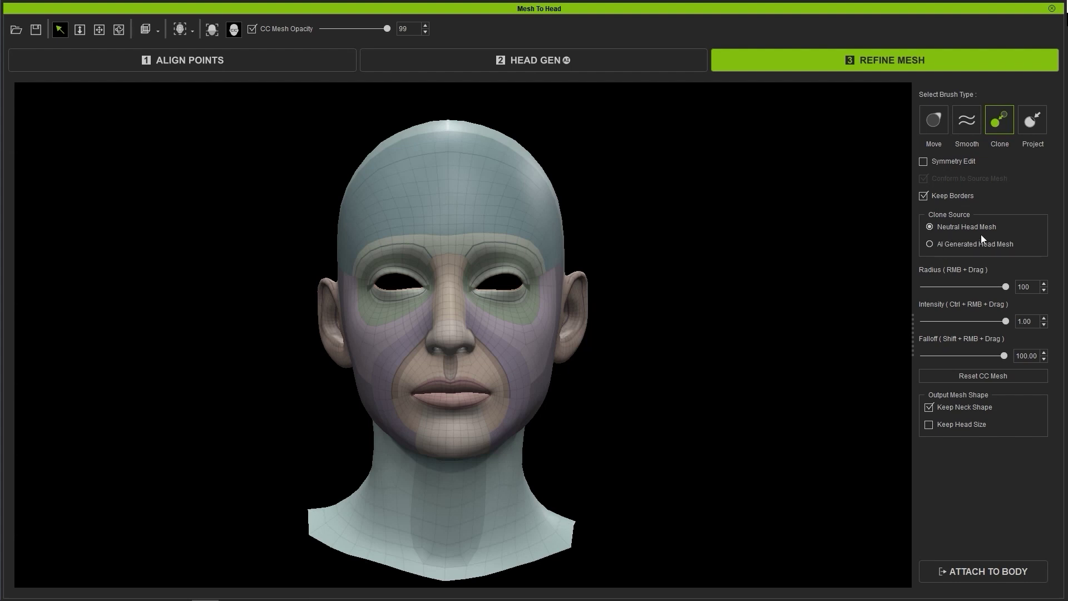
- Clone the Neutral Head Mesh shape over the side of the face and jaw with Symmetry Edit on, radius 100 and intensity 1.00
{"action": "right_click_drag", "start_coordinate": [723, 287], "coordinate": [282, 290]}
{"action": "left_click_drag", "start_coordinate": [283, 290], "coordinate": [715, 292]}
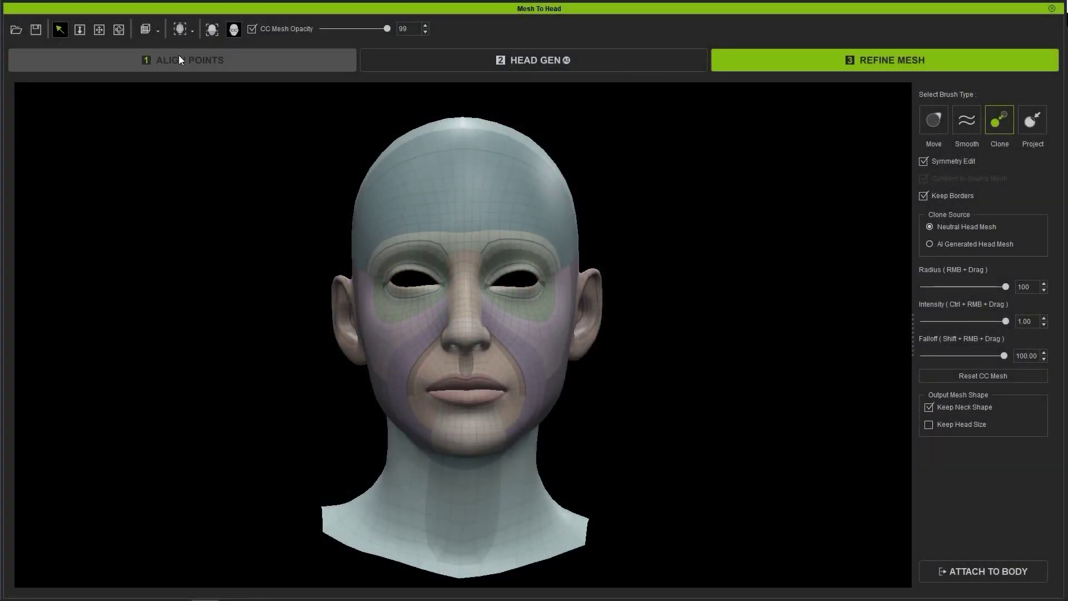
{"action": "left_click", "coordinate": [148, 28]}
{"action": "left_click", "coordinate": [175, 63]}
{"action": "scroll", "coordinate": [424, 301], "scroll_direction": "up", "scroll_amount": 4}
{"action": "middle_click_drag", "start_coordinate": [420, 238], "coordinate": [418, 303]}
{"action": "scroll", "coordinate": [523, 312], "scroll_direction": "up", "scroll_amount": 2}
{"action": "middle_click_drag", "start_coordinate": [523, 312], "coordinate": [521, 292]}
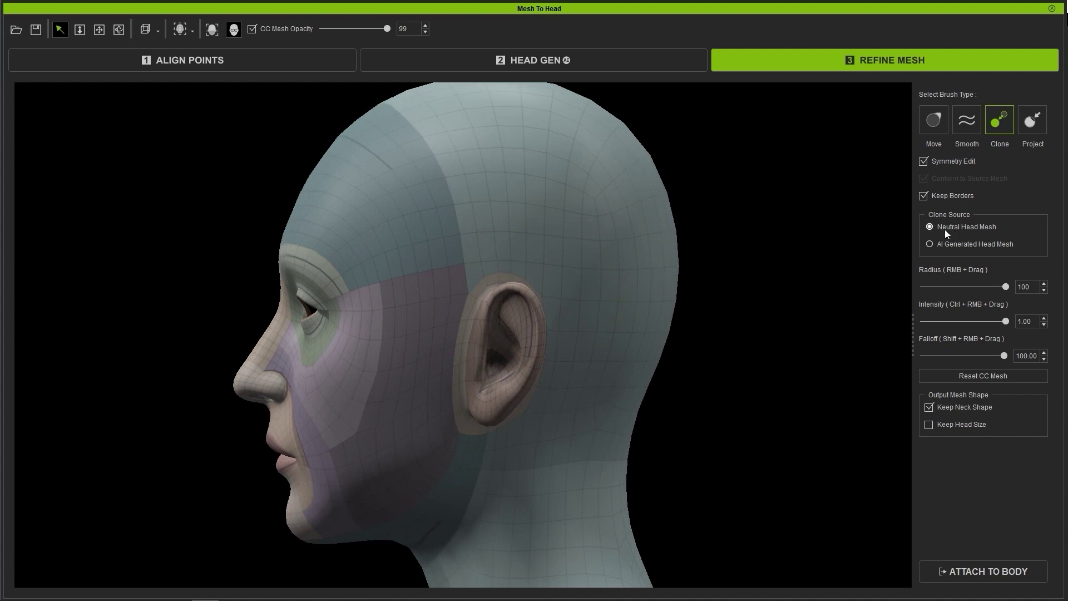
{"action": "mouse_move", "coordinate": [357, 241]}
{"action": "left_mouse_down"}
{"action": "mouse_move", "coordinate": [345, 241]}
{"action": "mouse_move", "coordinate": [288, 439]}
{"action": "mouse_move", "coordinate": [308, 260]}
{"action": "mouse_move", "coordinate": [517, 401]}
{"action": "mouse_move", "coordinate": [350, 341]}
{"action": "mouse_move", "coordinate": [384, 441]}
{"action": "left_mouse_up"}
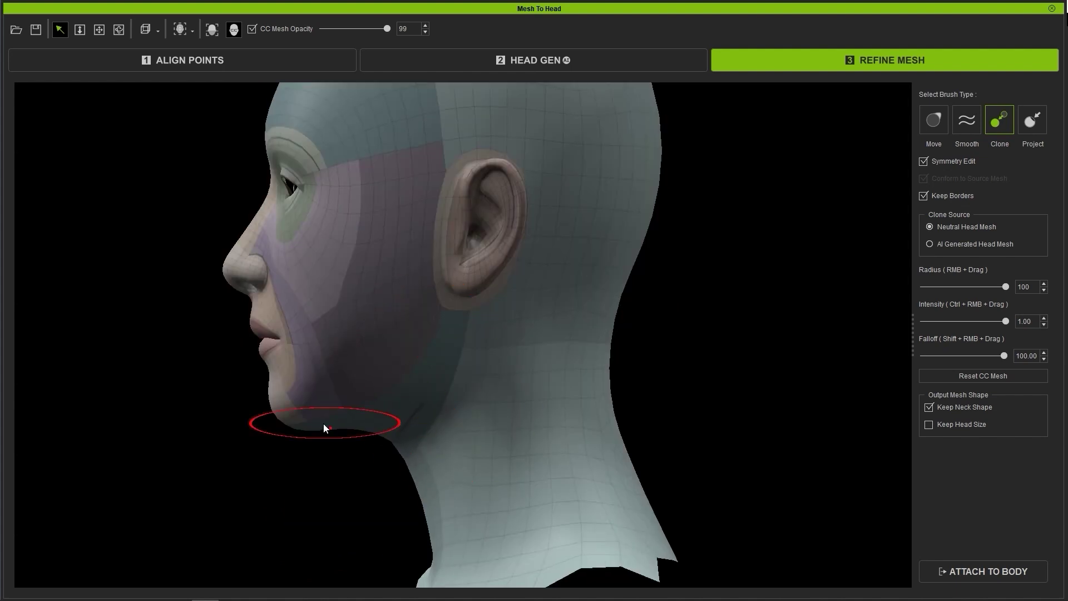
{"action": "left_click_drag", "start_coordinate": [326, 428], "coordinate": [326, 392]}
- Check the cloned head from several angles and reset the CC mesh
{"action": "middle_click_drag", "start_coordinate": [356, 136], "coordinate": [341, 406]}
{"action": "mouse_move", "coordinate": [465, 493]}
{"action": "middle_mouse_down"}
{"action": "mouse_move", "coordinate": [462, 295]}
{"action": "mouse_move", "coordinate": [295, 334]}
{"action": "mouse_move", "coordinate": [269, 253]}
{"action": "middle_mouse_up"}
{"action": "mouse_move", "coordinate": [278, 356]}
{"action": "middle_mouse_down"}
{"action": "mouse_move", "coordinate": [320, 441]}
{"action": "mouse_move", "coordinate": [501, 329]}
{"action": "mouse_move", "coordinate": [547, 366]}
{"action": "mouse_move", "coordinate": [389, 362]}
{"action": "mouse_move", "coordinate": [903, 362]}
{"action": "mouse_move", "coordinate": [452, 364]}
{"action": "middle_mouse_up"}
{"action": "key", "text": "f"}
{"action": "scroll", "coordinate": [520, 363], "scroll_direction": "up", "scroll_amount": 2}
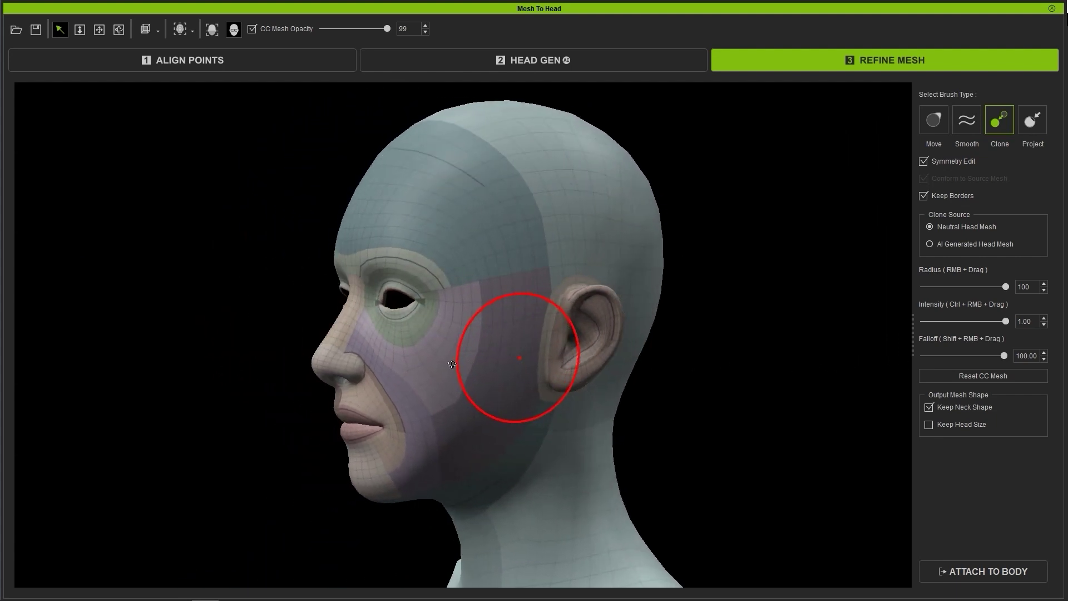
{"action": "left_click", "coordinate": [966, 379]}
{"action": "middle_click_drag", "start_coordinate": [413, 395], "coordinate": [496, 403]}
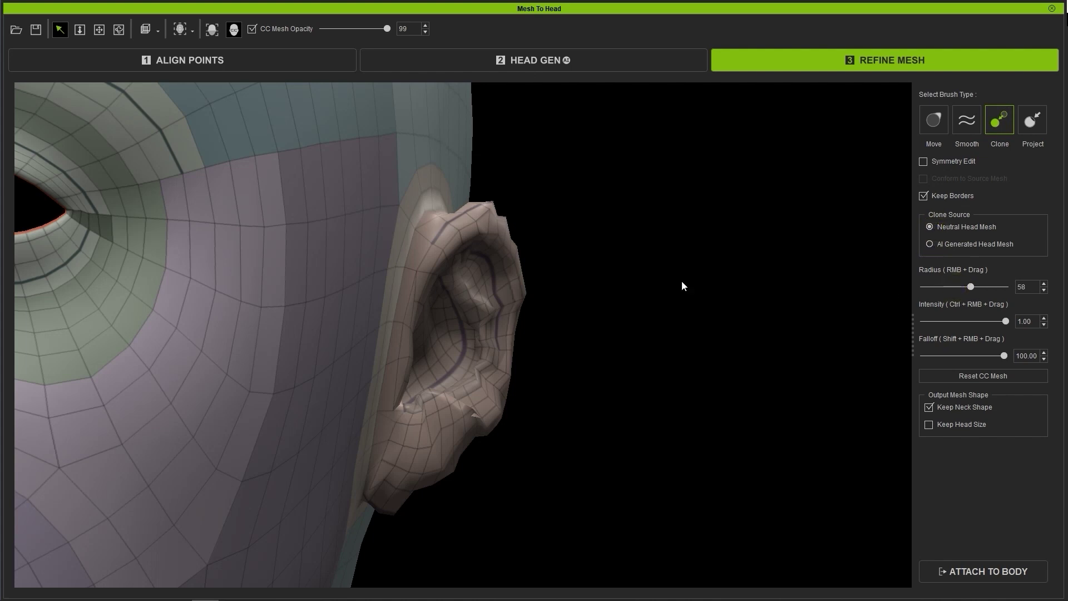
- Try repairing the distorted ear by cloning the Neutral Head Mesh at radius 58 and intensity 1.00, checking it from behind and in front
{"action": "mouse_move", "coordinate": [425, 242]}
{"action": "left_mouse_down"}
{"action": "mouse_move", "coordinate": [482, 239]}
{"action": "mouse_move", "coordinate": [481, 344]}
{"action": "mouse_move", "coordinate": [396, 430]}
{"action": "mouse_move", "coordinate": [439, 228]}
{"action": "mouse_move", "coordinate": [496, 335]}
{"action": "mouse_move", "coordinate": [445, 449]}
{"action": "left_mouse_up"}
{"action": "middle_click_drag", "start_coordinate": [446, 445], "coordinate": [307, 318]}
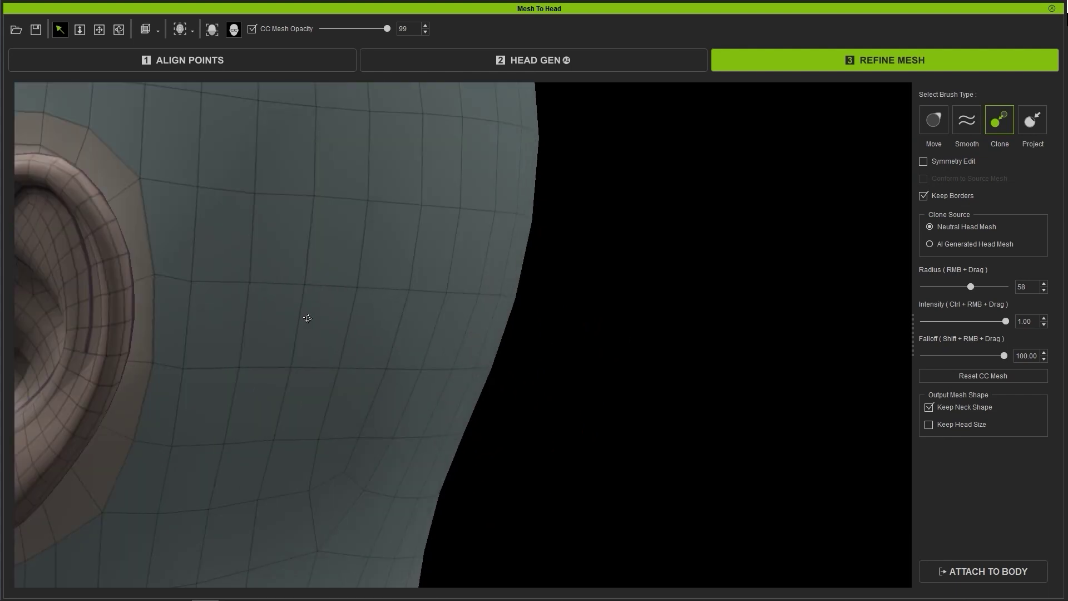
{"action": "middle_click_drag", "start_coordinate": [337, 285], "coordinate": [587, 289]}
{"action": "mouse_move", "coordinate": [304, 331]}
{"action": "middle_mouse_down"}
{"action": "mouse_move", "coordinate": [557, 342]}
{"action": "mouse_move", "coordinate": [615, 358]}
{"action": "middle_mouse_up"}
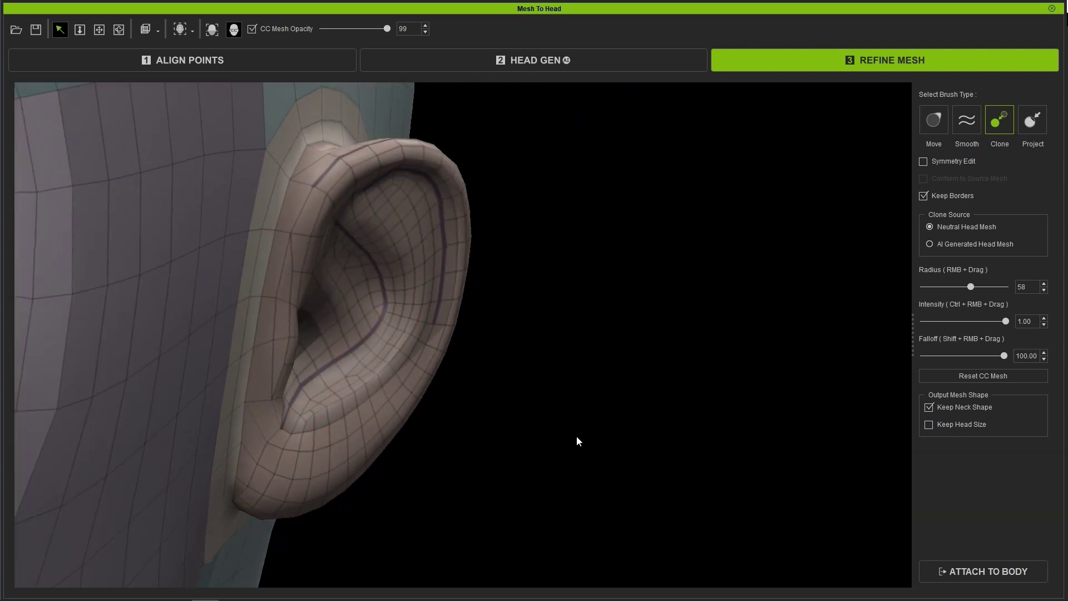
{"action": "middle_click_drag", "start_coordinate": [520, 412], "coordinate": [589, 416]}
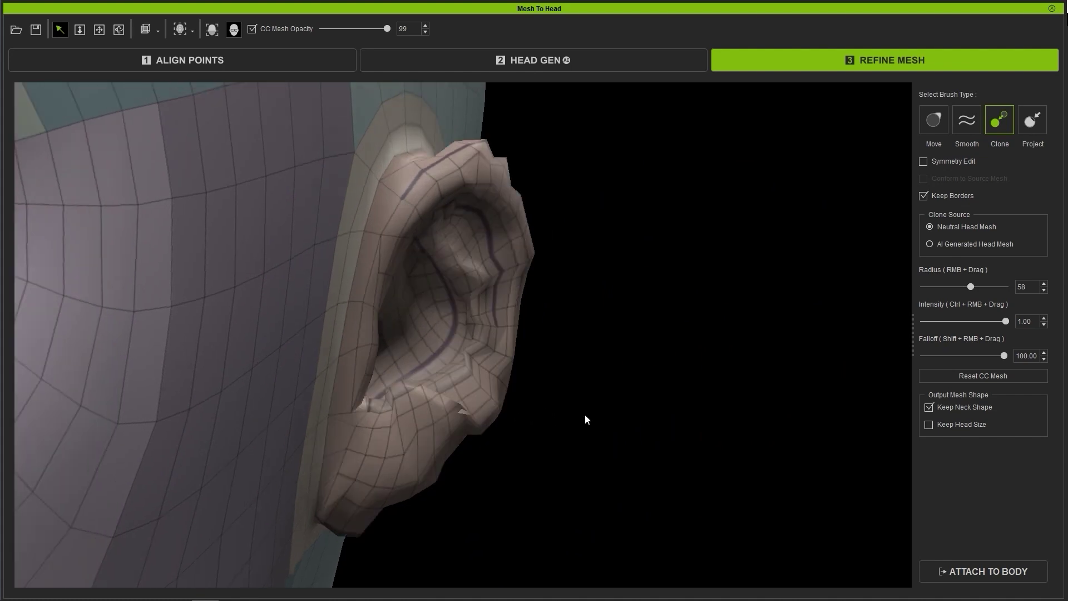
- Switch the clone source to AI Generated Head Mesh and brush it over the distorted ear at radius 58
{"action": "left_click", "coordinate": [930, 244]}
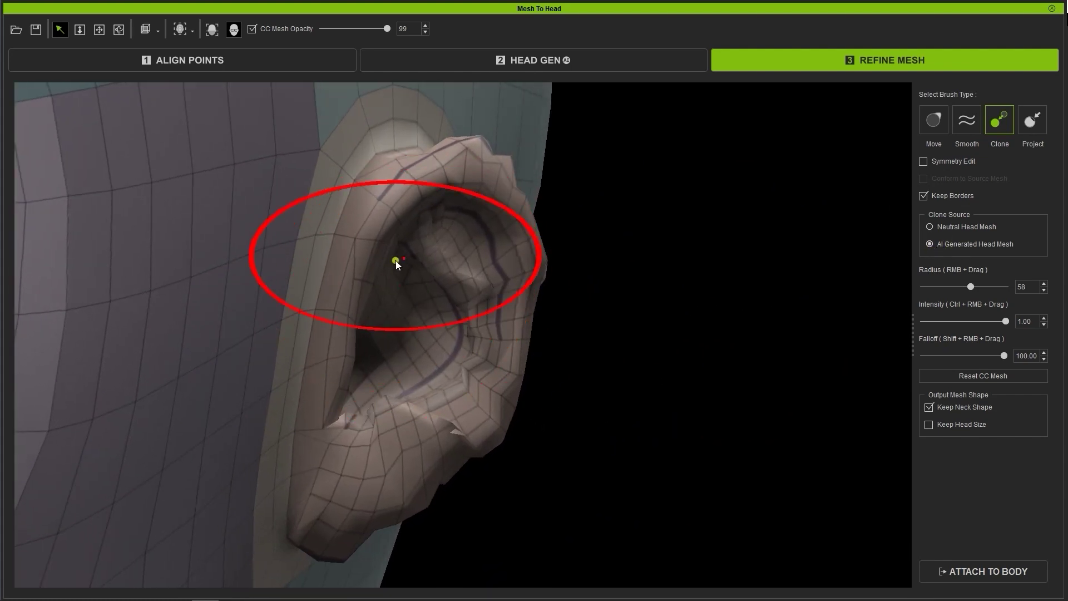
{"action": "mouse_move", "coordinate": [397, 264]}
{"action": "left_mouse_down"}
{"action": "mouse_move", "coordinate": [470, 172]}
{"action": "mouse_move", "coordinate": [487, 313]}
{"action": "mouse_move", "coordinate": [410, 460]}
{"action": "mouse_move", "coordinate": [330, 375]}
{"action": "mouse_move", "coordinate": [467, 200]}
{"action": "mouse_move", "coordinate": [418, 468]}
{"action": "mouse_move", "coordinate": [456, 188]}
{"action": "mouse_move", "coordinate": [452, 443]}
{"action": "left_mouse_up"}
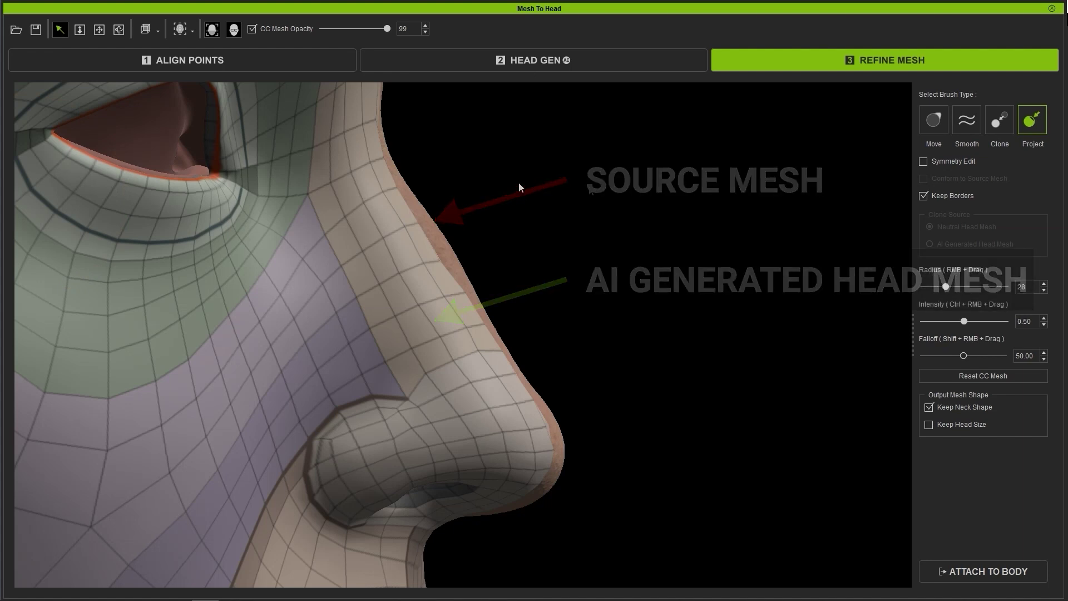
- Project the nose bridge onto the source mesh from the brow down to the nose tip at intensity 0.50
{"action": "mouse_move", "coordinate": [392, 167]}
{"action": "left_mouse_down"}
{"action": "mouse_move", "coordinate": [549, 462]}
{"action": "mouse_move", "coordinate": [505, 496]}
{"action": "mouse_move", "coordinate": [400, 466]}
{"action": "mouse_move", "coordinate": [357, 398]}
{"action": "mouse_move", "coordinate": [363, 287]}
{"action": "mouse_move", "coordinate": [343, 458]}
{"action": "mouse_move", "coordinate": [440, 519]}
{"action": "mouse_move", "coordinate": [502, 466]}
{"action": "mouse_move", "coordinate": [529, 383]}
{"action": "left_mouse_up"}
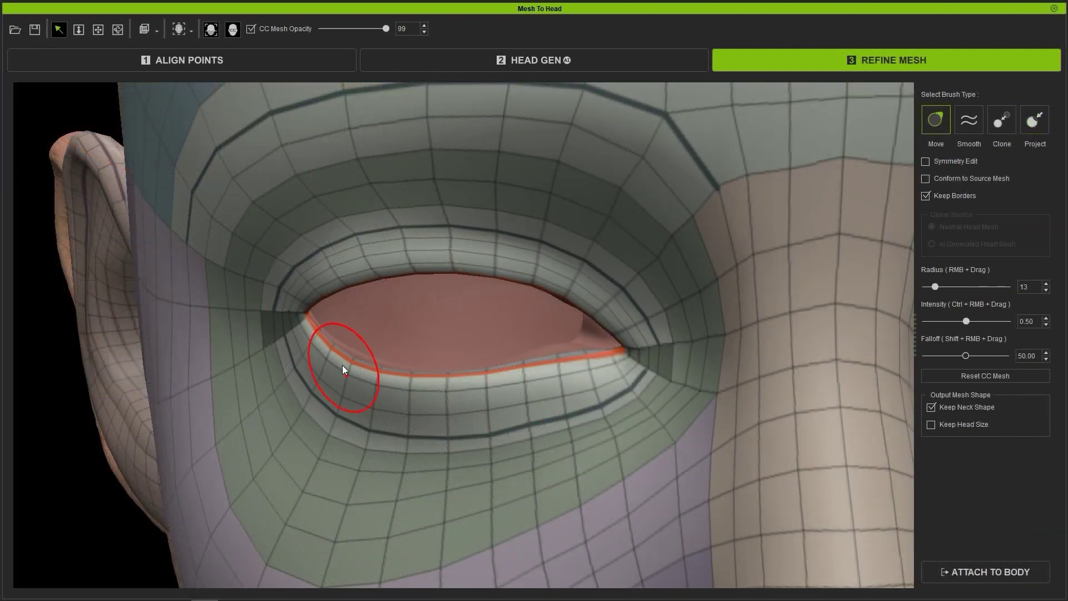
- Try moving the lower eyelid edge downward at radius 13 with Keep Borders on, and undo the change
{"action": "mouse_move", "coordinate": [382, 368]}
{"action": "left_mouse_down"}
{"action": "mouse_move", "coordinate": [355, 487]}
{"action": "mouse_move", "coordinate": [349, 342]}
{"action": "mouse_move", "coordinate": [355, 509]}
{"action": "mouse_move", "coordinate": [371, 317]}
{"action": "mouse_move", "coordinate": [366, 463]}
{"action": "left_mouse_up"}
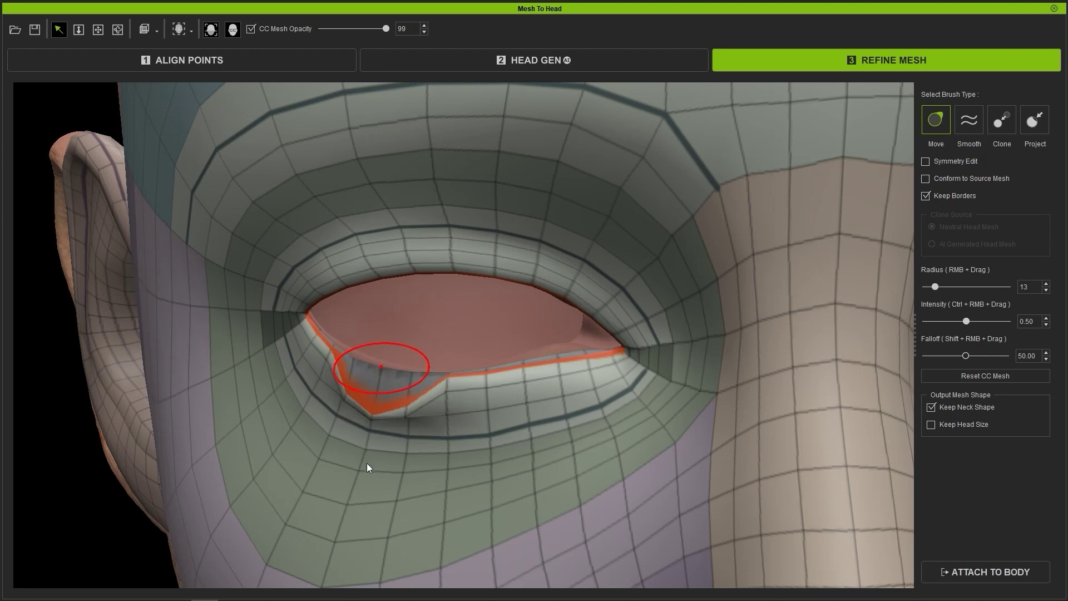
{"action": "mouse_move", "coordinate": [379, 370]}
{"action": "left_mouse_down"}
{"action": "mouse_move", "coordinate": [373, 383]}
{"action": "mouse_move", "coordinate": [385, 384]}
{"action": "left_mouse_up"}
{"action": "key", "text": "ctrl+z"}
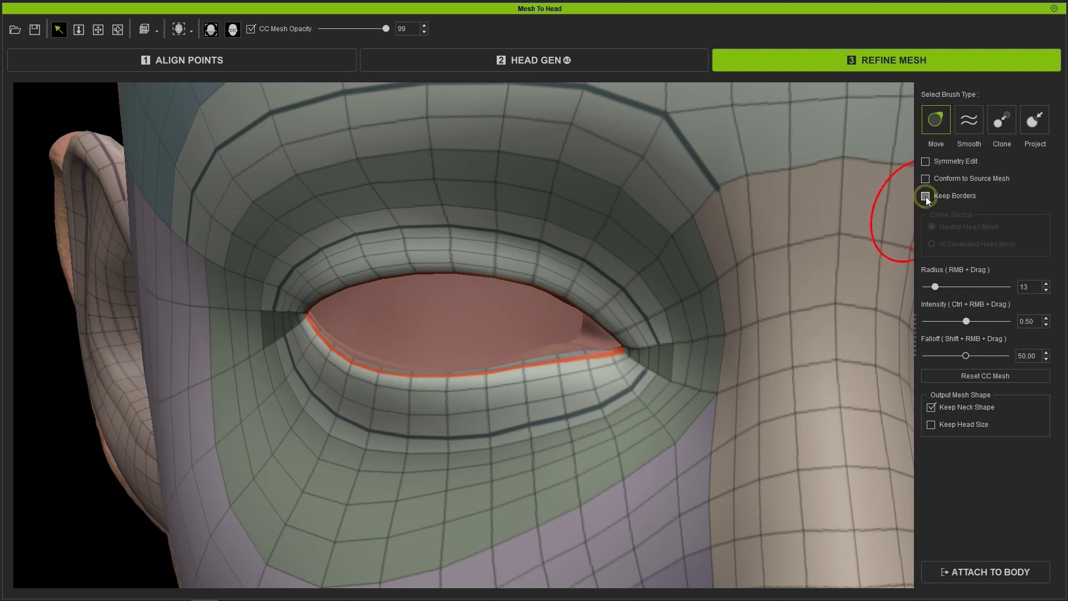
- Turn off Keep Borders, turn on Conform to Source Mesh, and move the lower eyelid edge upward with the Move brush at radius 24
{"action": "left_click", "coordinate": [926, 196]}
{"action": "mouse_move", "coordinate": [387, 369]}
{"action": "left_mouse_down"}
{"action": "mouse_move", "coordinate": [373, 452]}
{"action": "mouse_move", "coordinate": [377, 363]}
{"action": "mouse_move", "coordinate": [368, 476]}
{"action": "mouse_move", "coordinate": [380, 331]}
{"action": "mouse_move", "coordinate": [362, 488]}
{"action": "mouse_move", "coordinate": [295, 388]}
{"action": "mouse_move", "coordinate": [305, 426]}
{"action": "mouse_move", "coordinate": [362, 384]}
{"action": "left_mouse_up"}
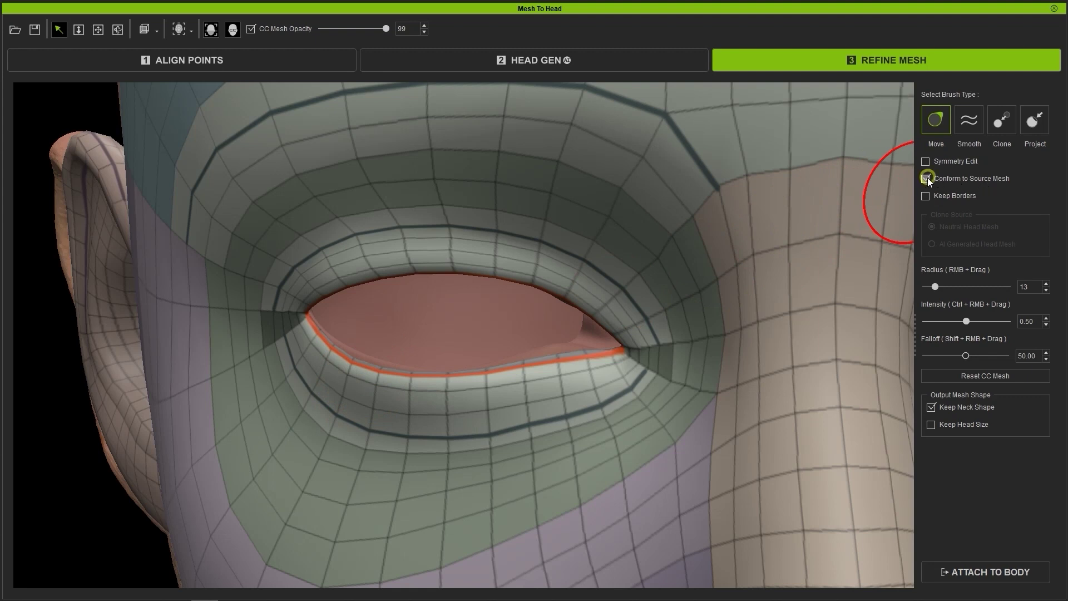
{"action": "left_click_drag", "start_coordinate": [935, 286], "coordinate": [945, 287]}
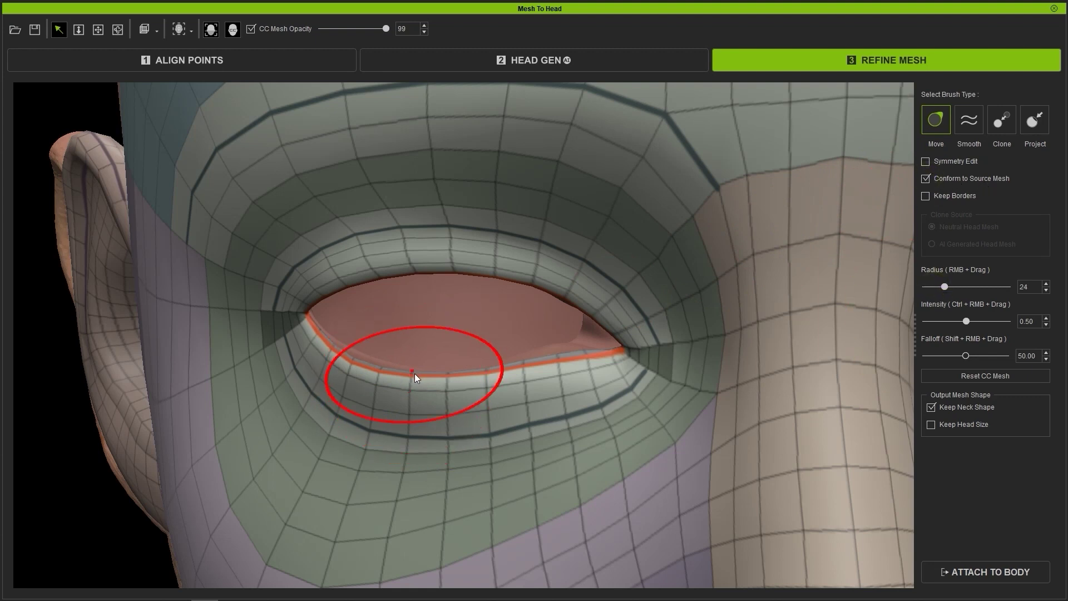
{"action": "mouse_move", "coordinate": [416, 373]}
{"action": "left_mouse_down"}
{"action": "mouse_move", "coordinate": [408, 419]}
{"action": "mouse_move", "coordinate": [415, 339]}
{"action": "mouse_move", "coordinate": [407, 413]}
{"action": "mouse_move", "coordinate": [416, 361]}
{"action": "left_mouse_up"}
{"action": "left_click_drag", "start_coordinate": [530, 360], "coordinate": [526, 345]}
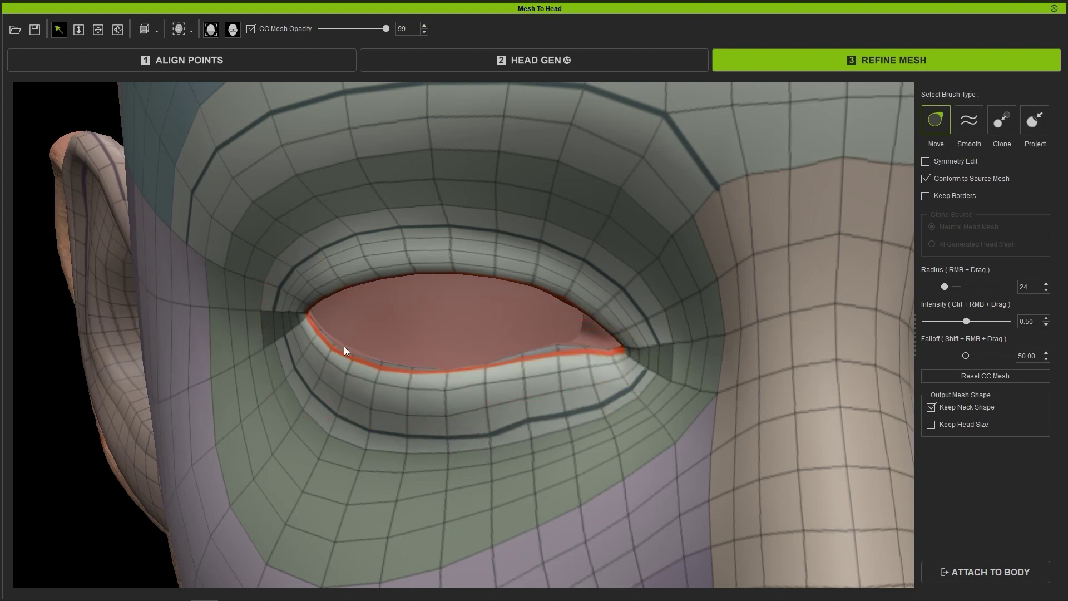
{"action": "left_click_drag", "start_coordinate": [357, 356], "coordinate": [362, 351]}
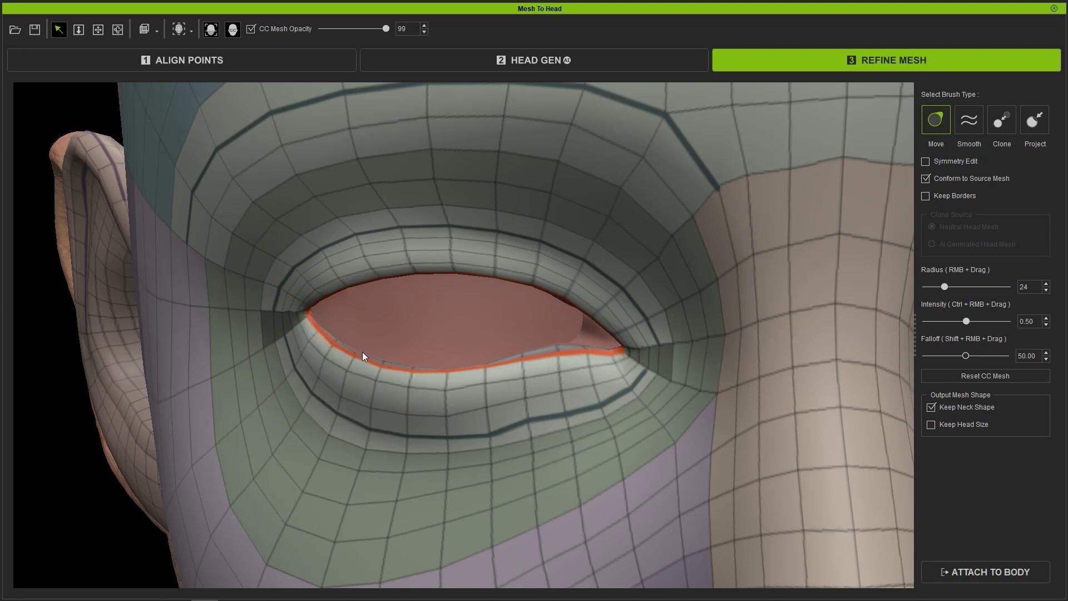
- Turn Keep Borders back on and smooth the lower eyelid with the Smooth brush at radius 13
{"action": "left_click", "coordinate": [926, 195]}
{"action": "left_click", "coordinate": [973, 124]}
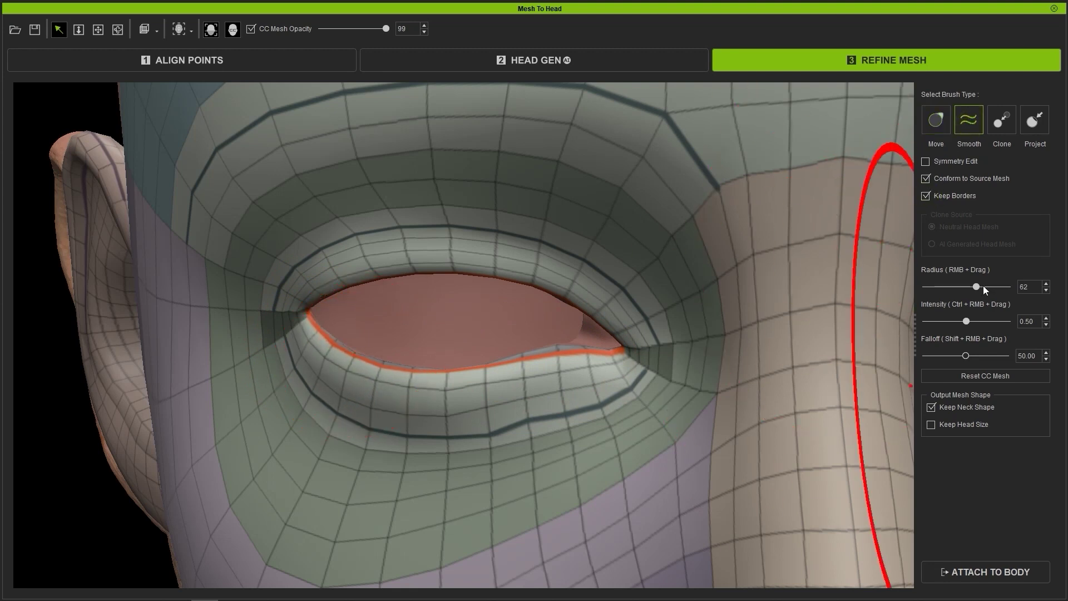
{"action": "left_click_drag", "start_coordinate": [981, 286], "coordinate": [936, 292]}
{"action": "mouse_move", "coordinate": [360, 361]}
{"action": "left_mouse_down"}
{"action": "mouse_move", "coordinate": [539, 356]}
{"action": "mouse_move", "coordinate": [353, 380]}
{"action": "mouse_move", "coordinate": [456, 420]}
{"action": "mouse_move", "coordinate": [494, 418]}
{"action": "mouse_move", "coordinate": [382, 425]}
{"action": "mouse_move", "coordinate": [325, 345]}
{"action": "left_mouse_up"}
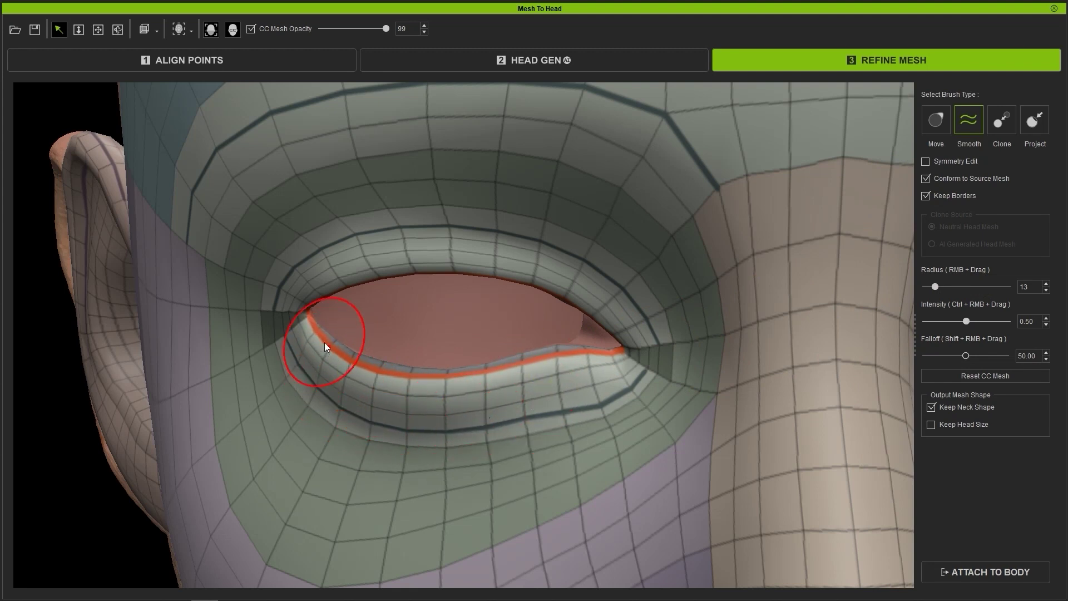